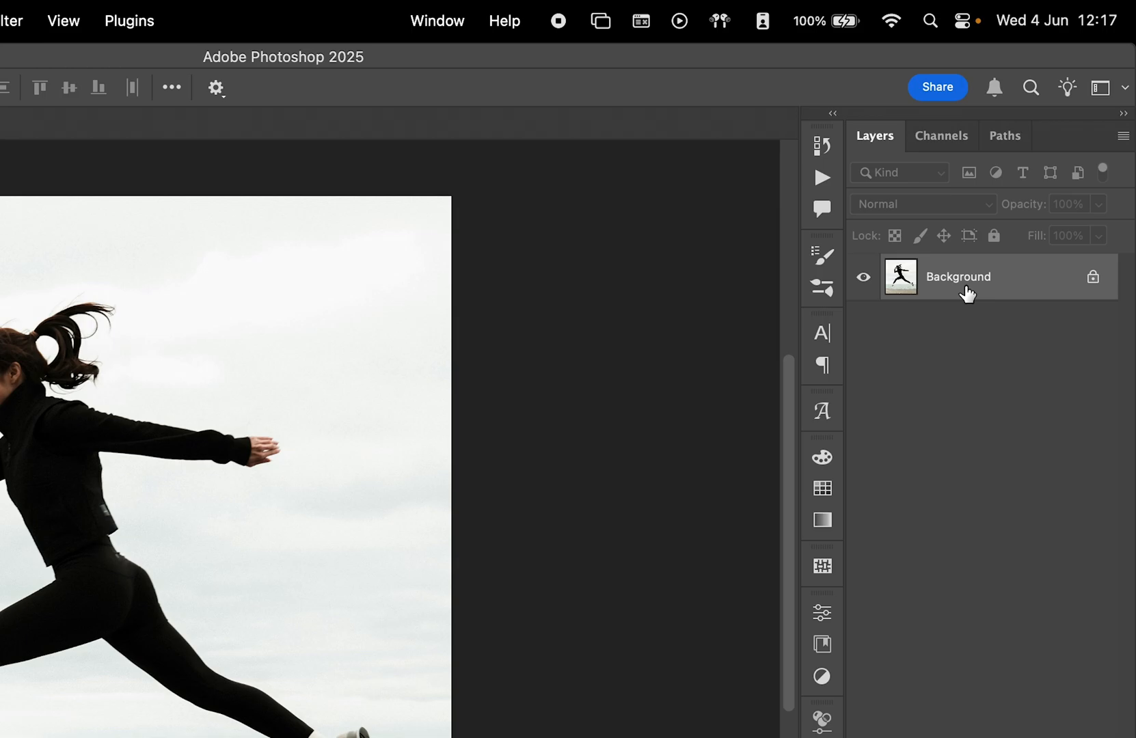
- Duplicate the photo layer with Cmd+J, hide the copy, and unlock the original Background
key(super+j)
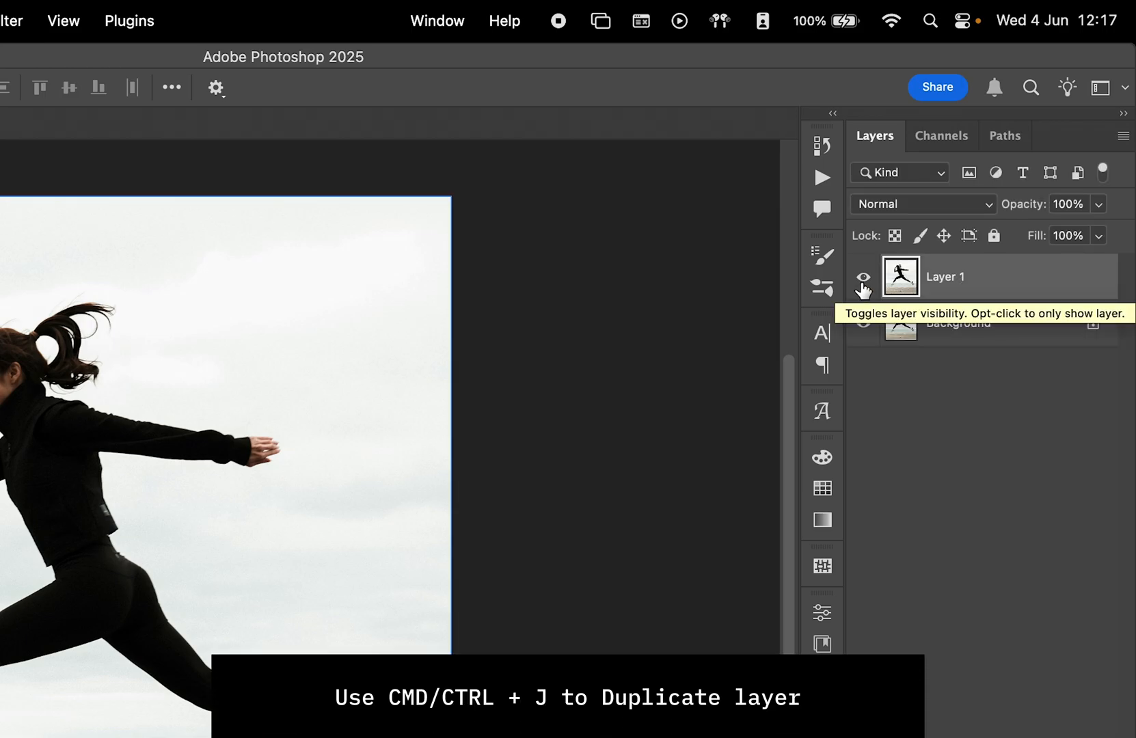
click(864, 277)
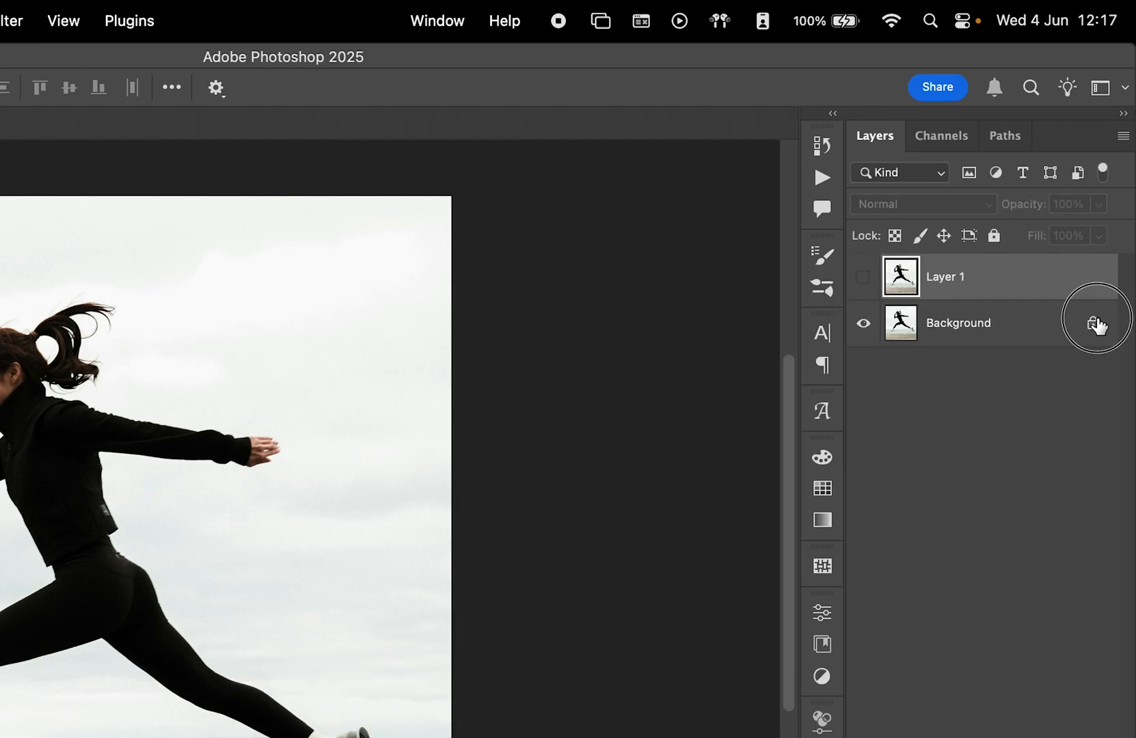
click(1098, 324)
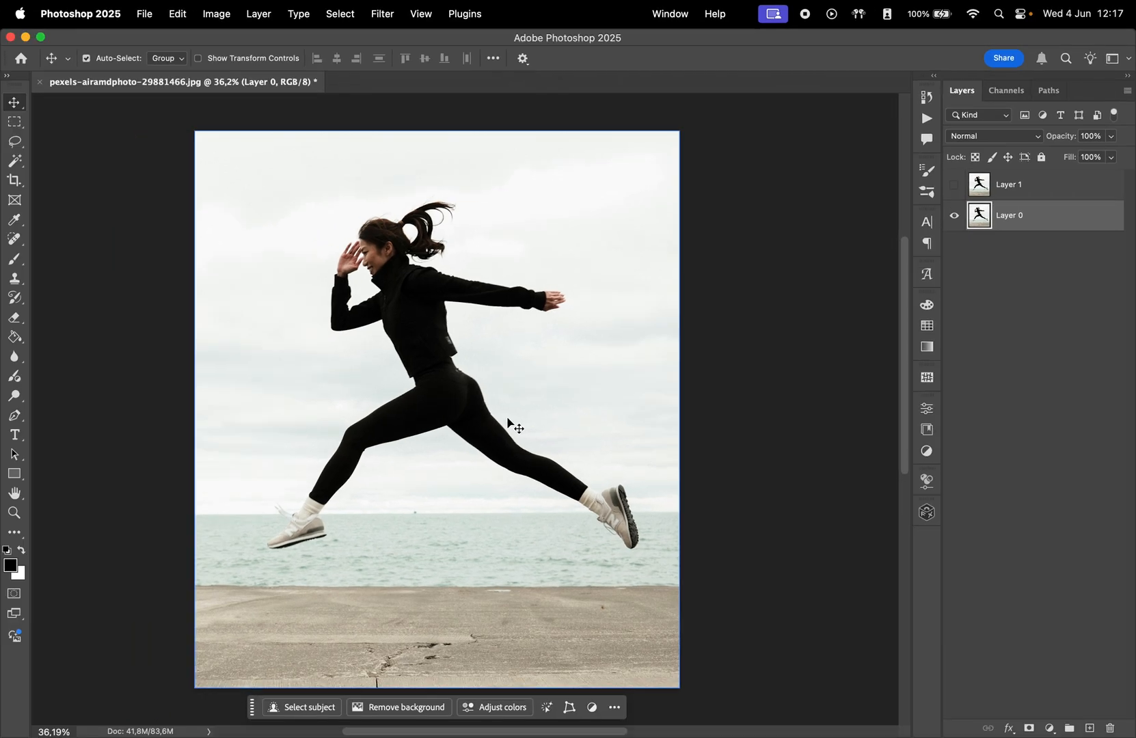
- Lasso a loose selection around the jumping woman, including her shoe, head and upper body
key(l)
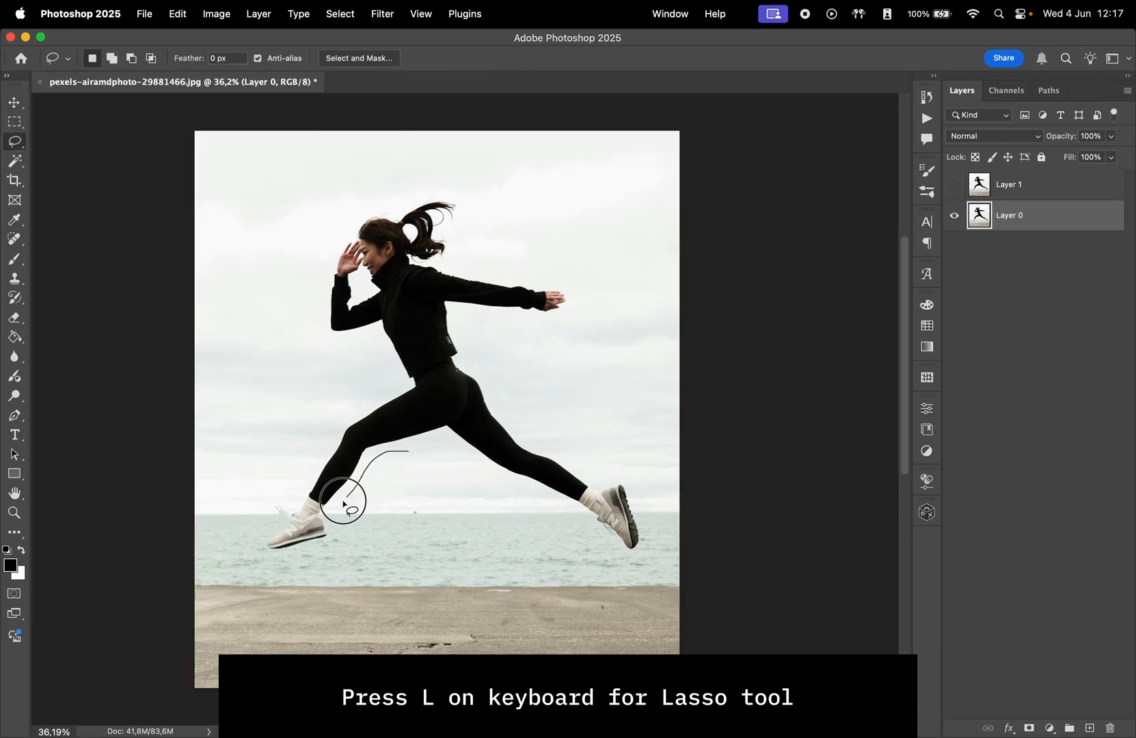
drag(288, 563, 272, 511)
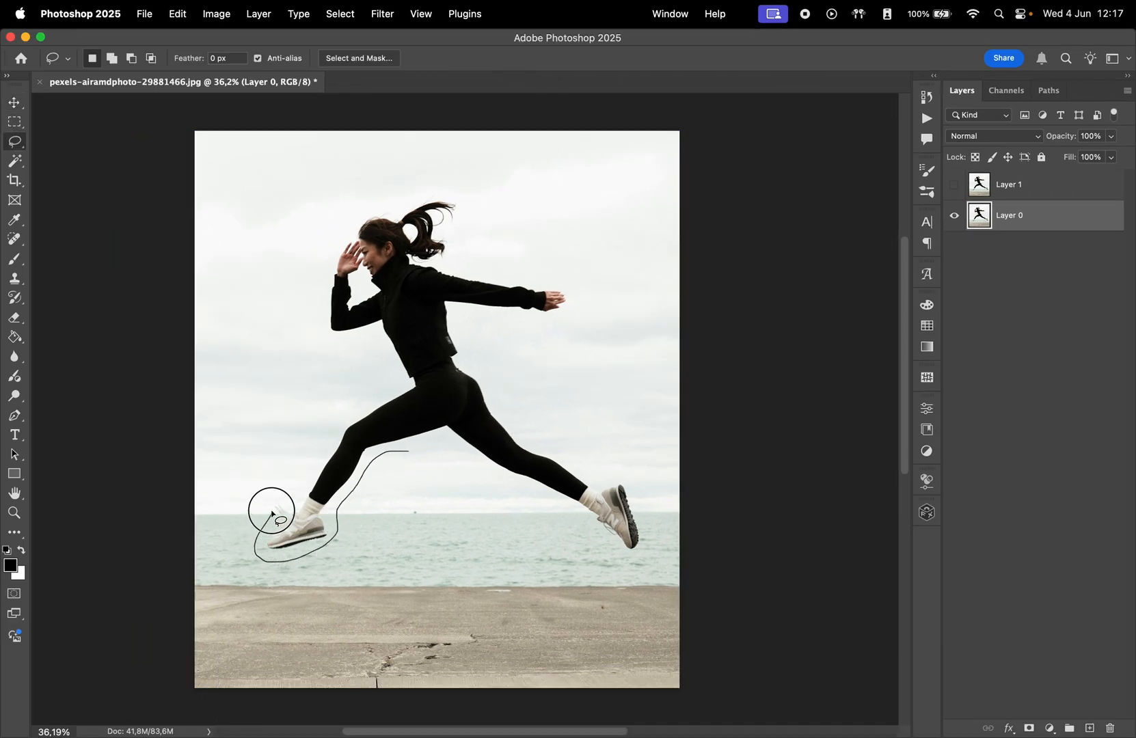
drag(651, 550, 653, 552)
drag(330, 335, 377, 211)
drag(570, 326, 570, 326)
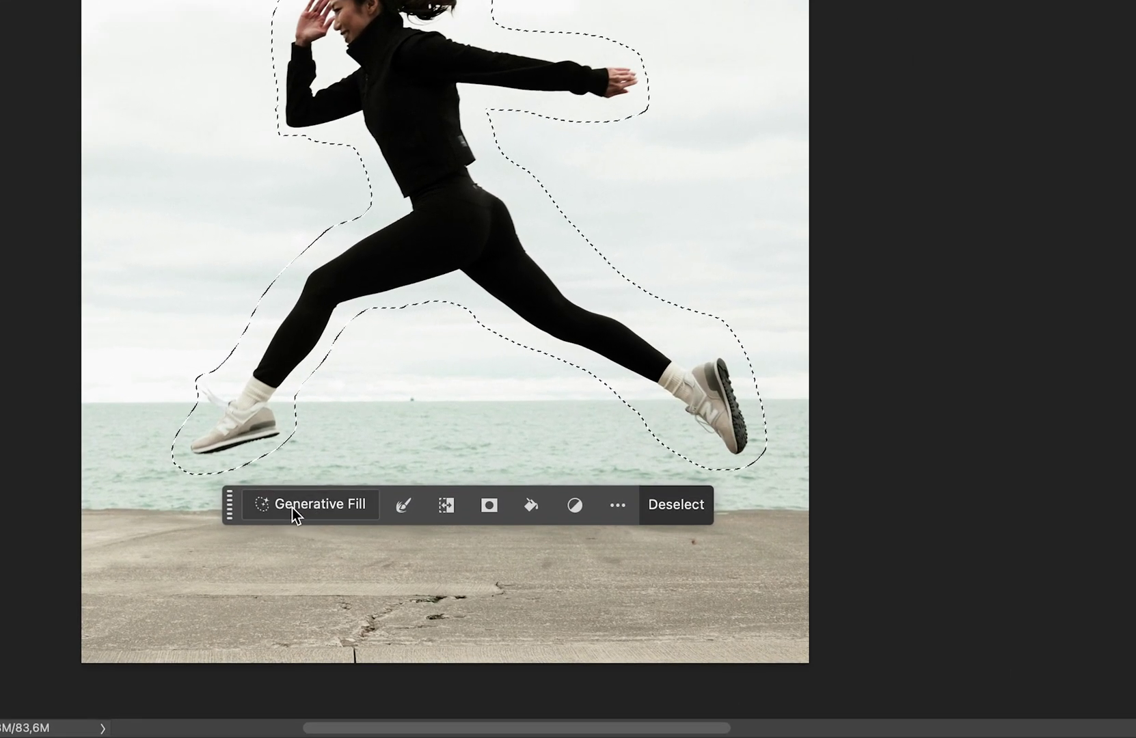
- Generative-fill the selection with empty sky, sea and pier, then show Layer 1 again
click(292, 508)
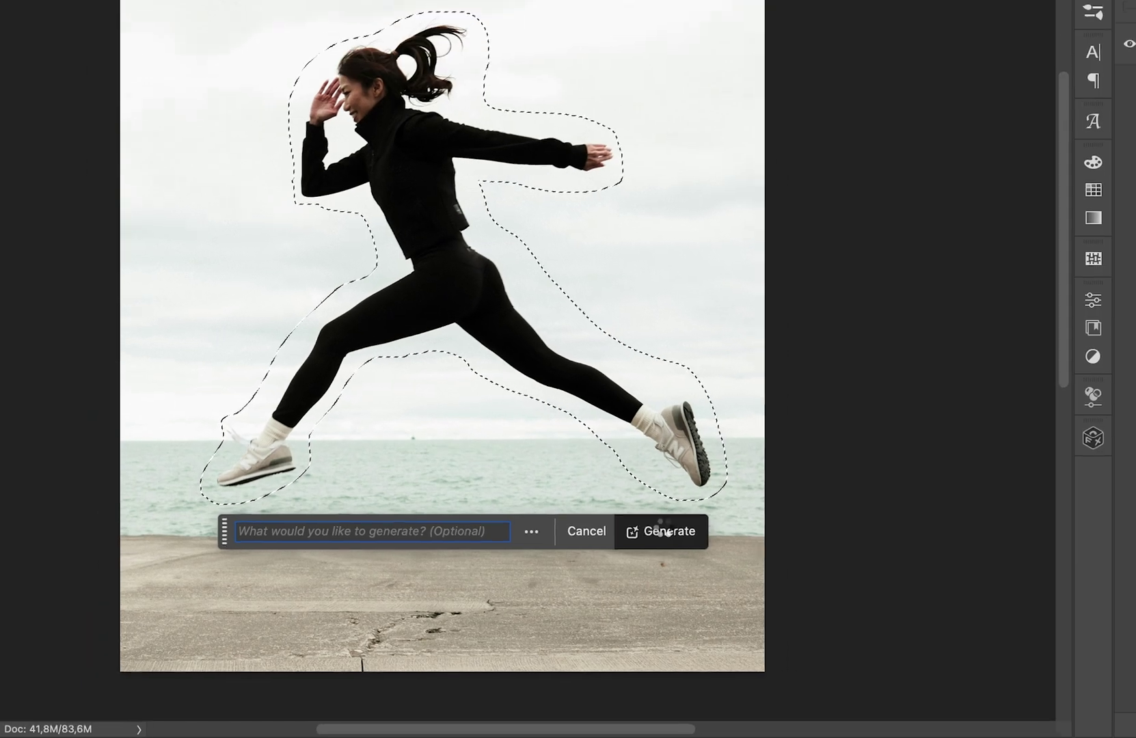
click(664, 532)
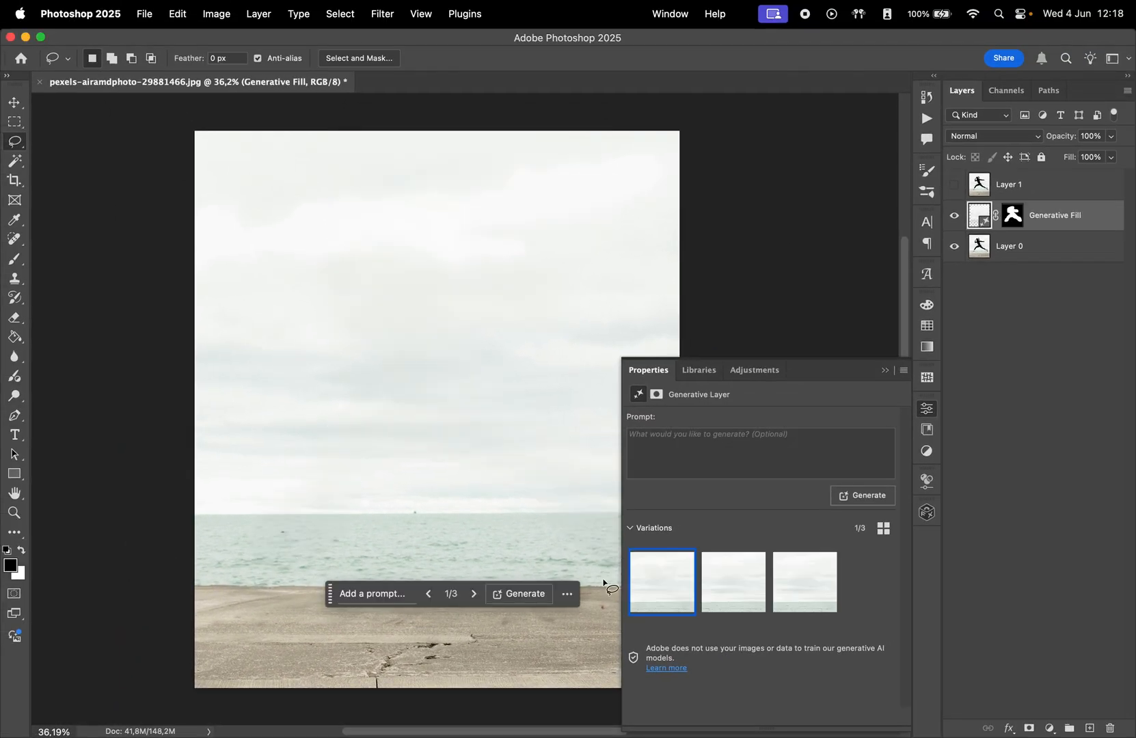
click(926, 409)
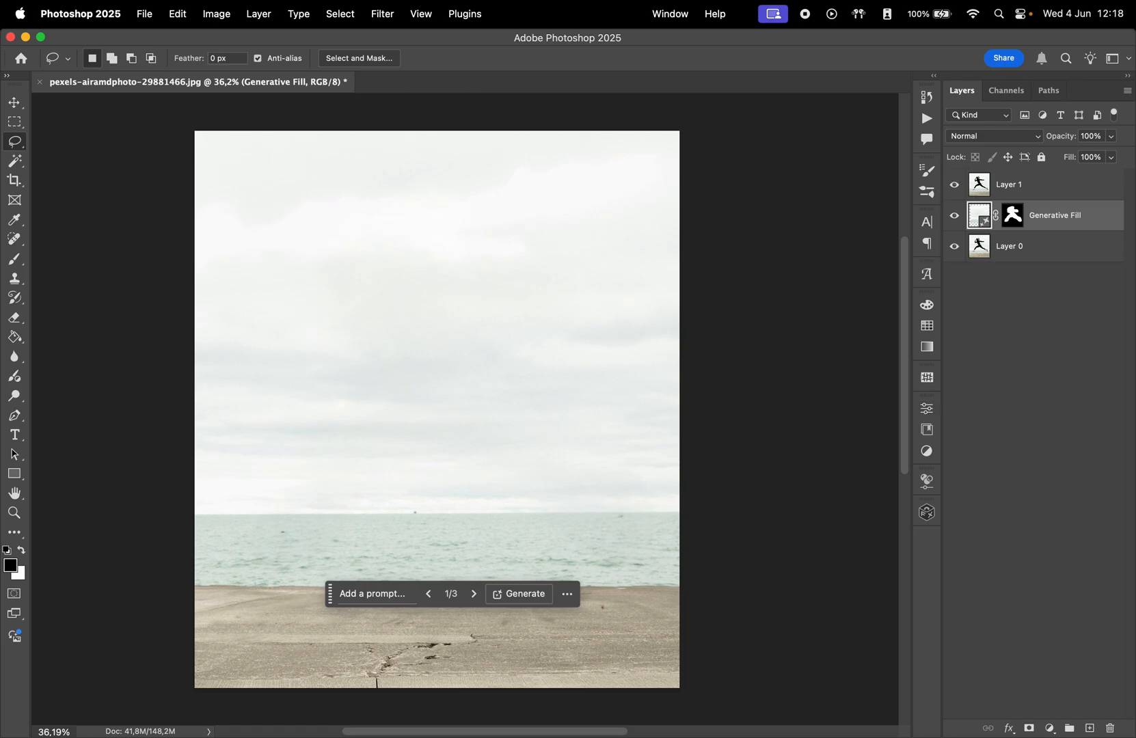
click(957, 184)
- On Layer 1, run Select Subject with Cloud processing to select the jumping woman
click(1005, 187)
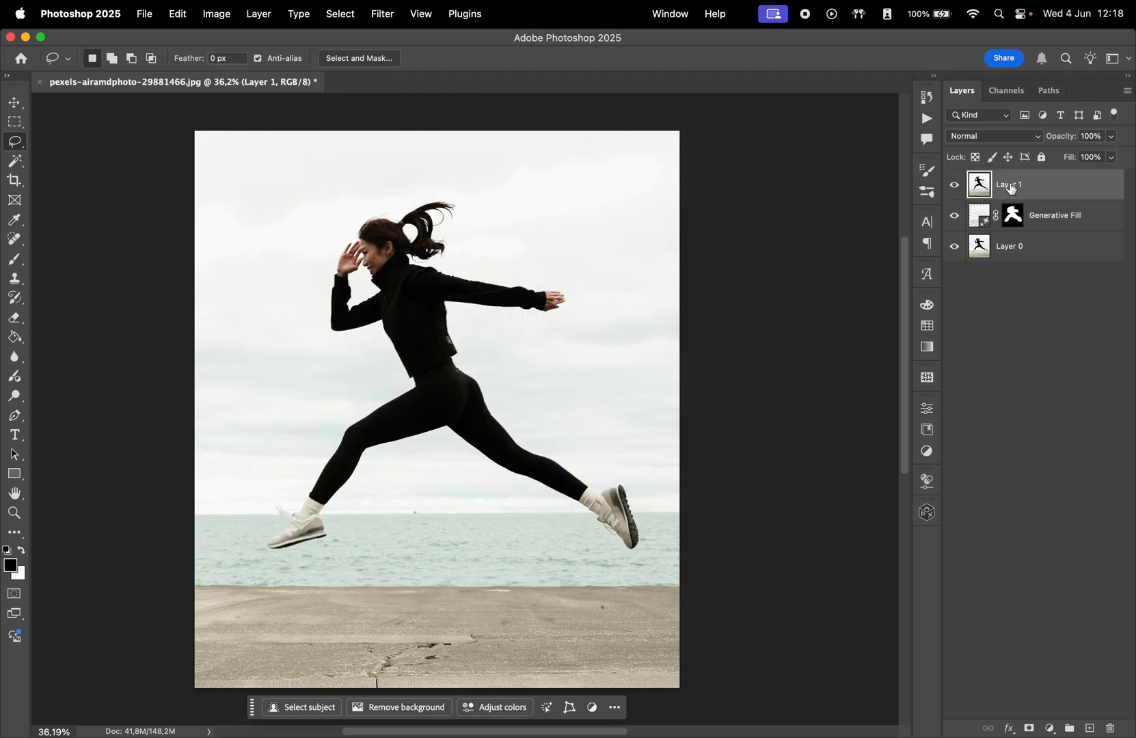
right_click(14, 159)
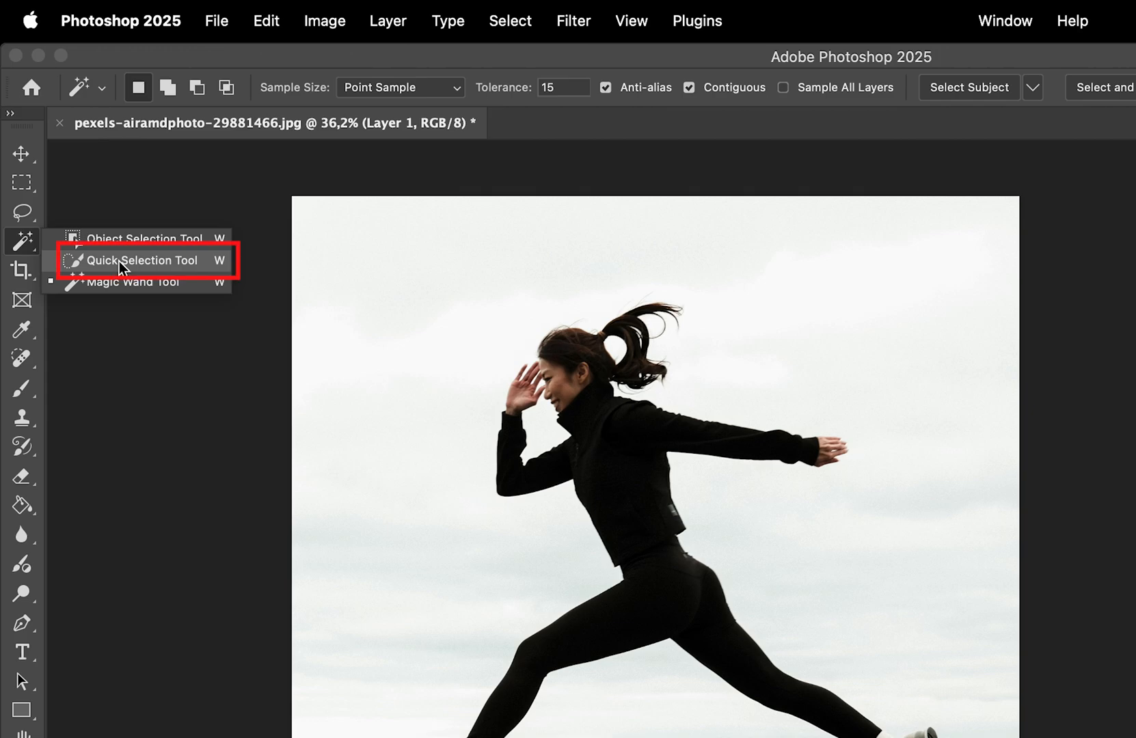
click(119, 260)
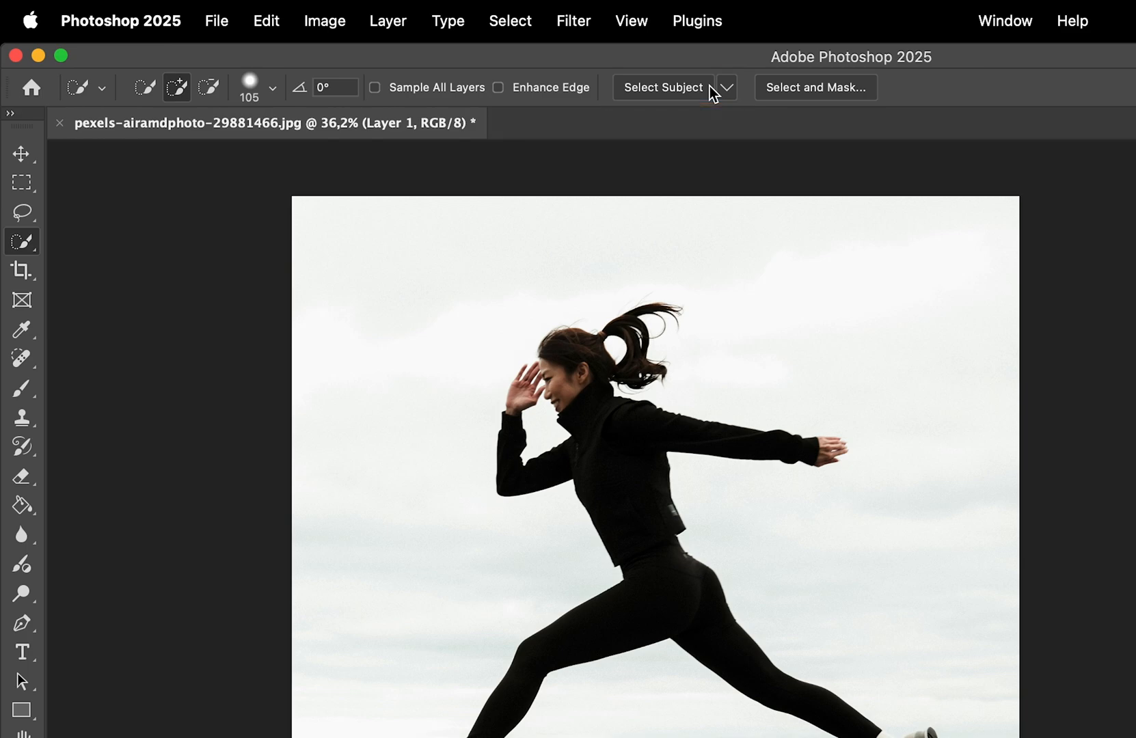
click(726, 87)
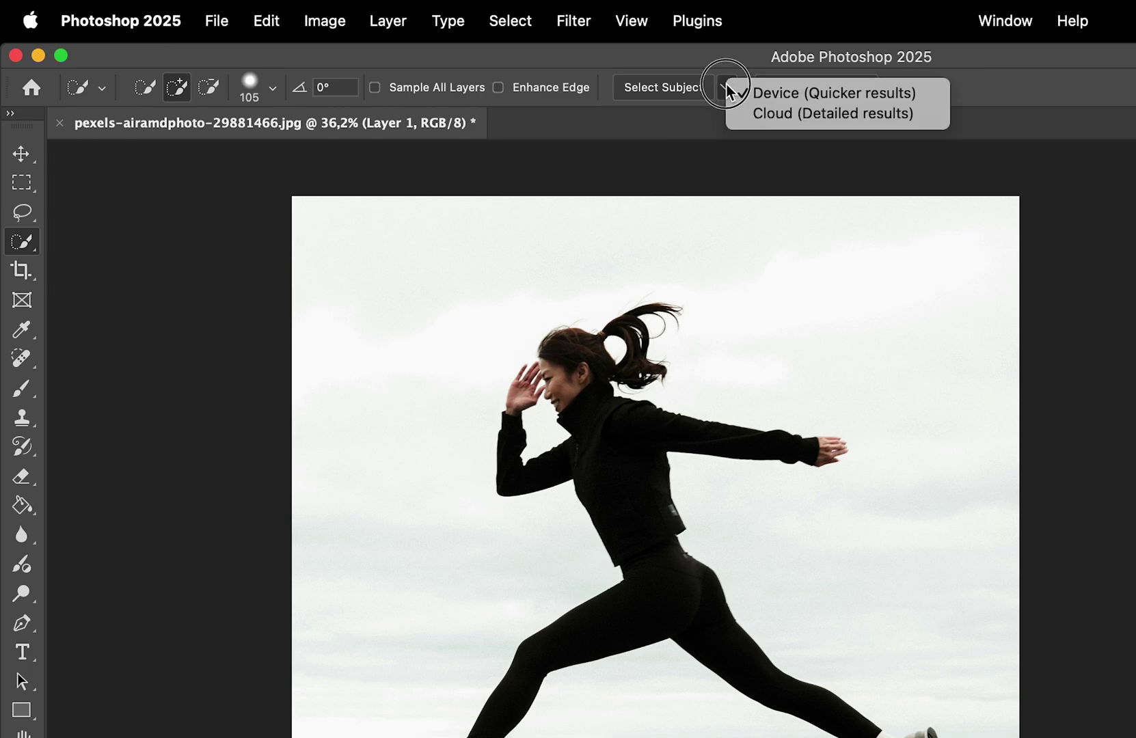
click(778, 114)
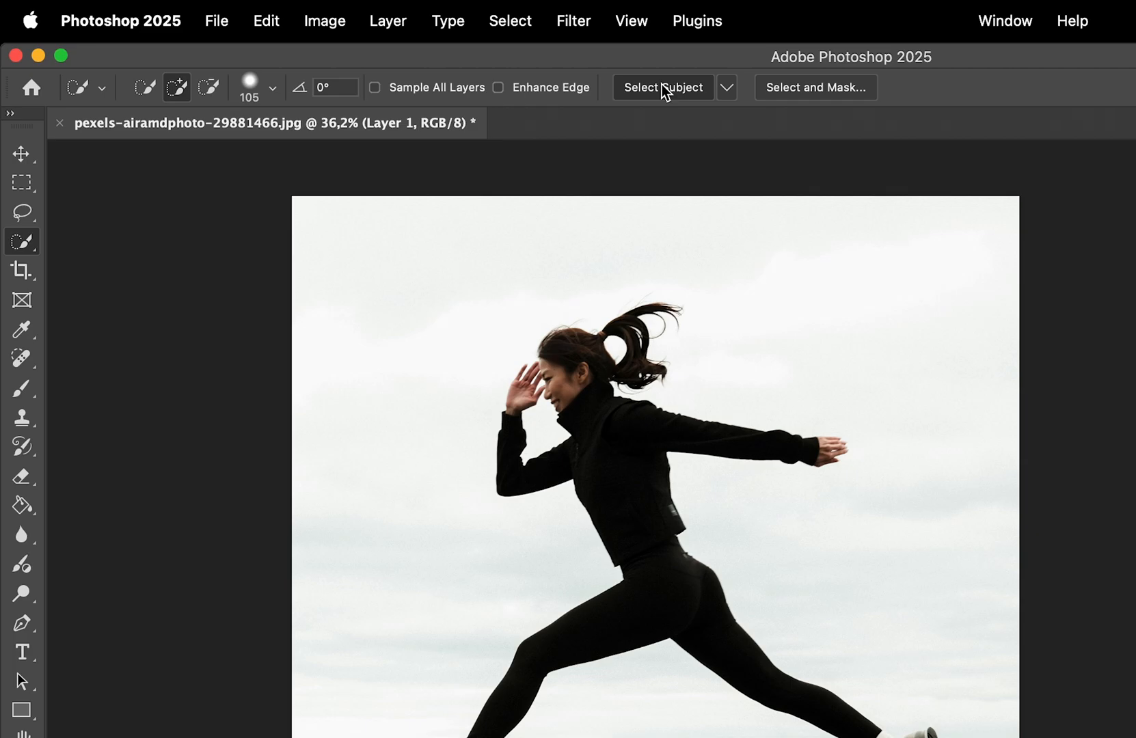
click(664, 87)
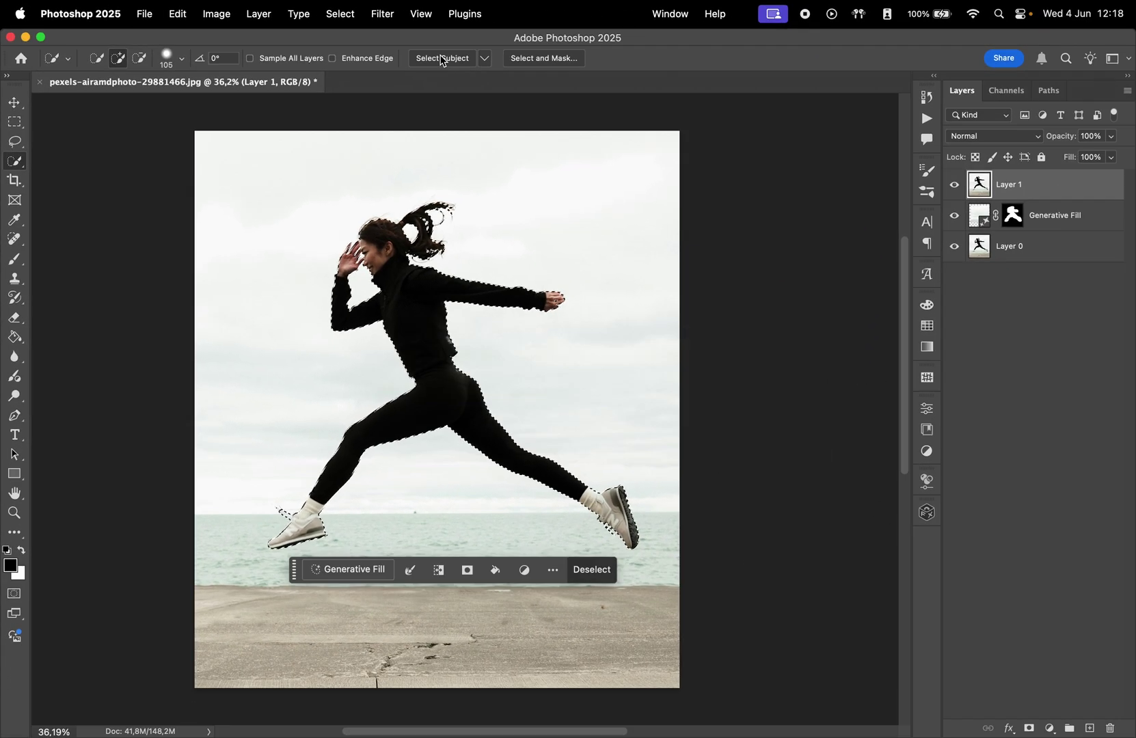
- Add a layer mask to Layer 1 so only the selected woman remains
key(v)
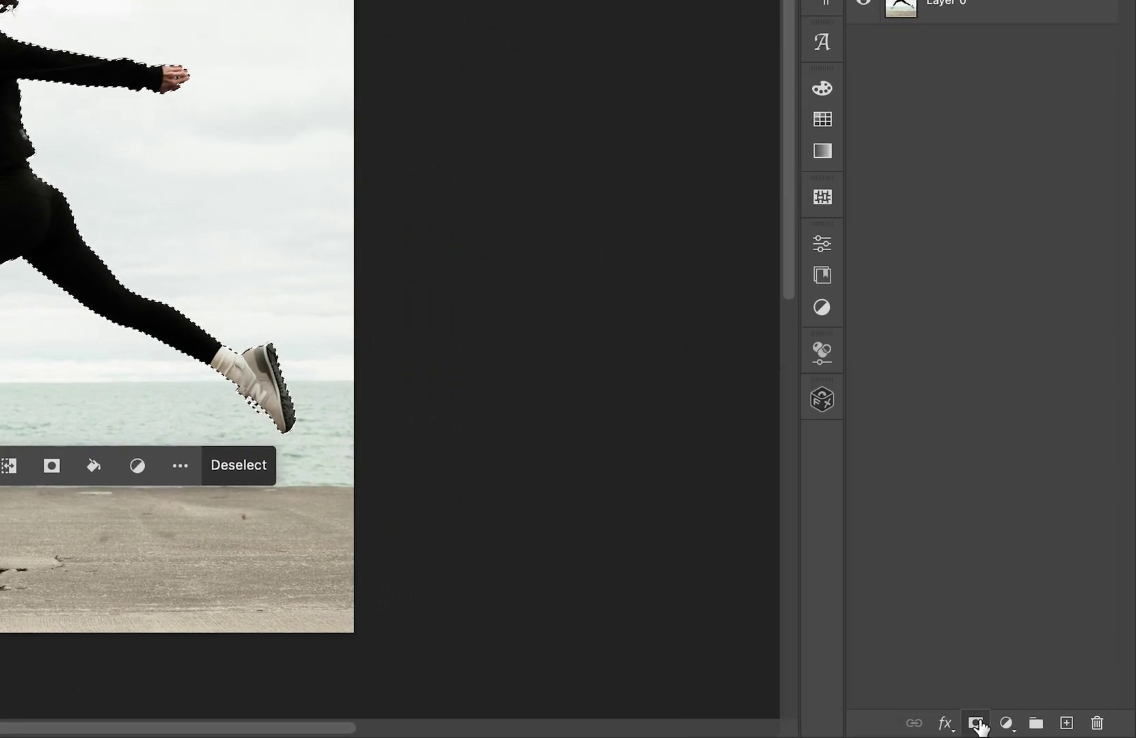
click(977, 724)
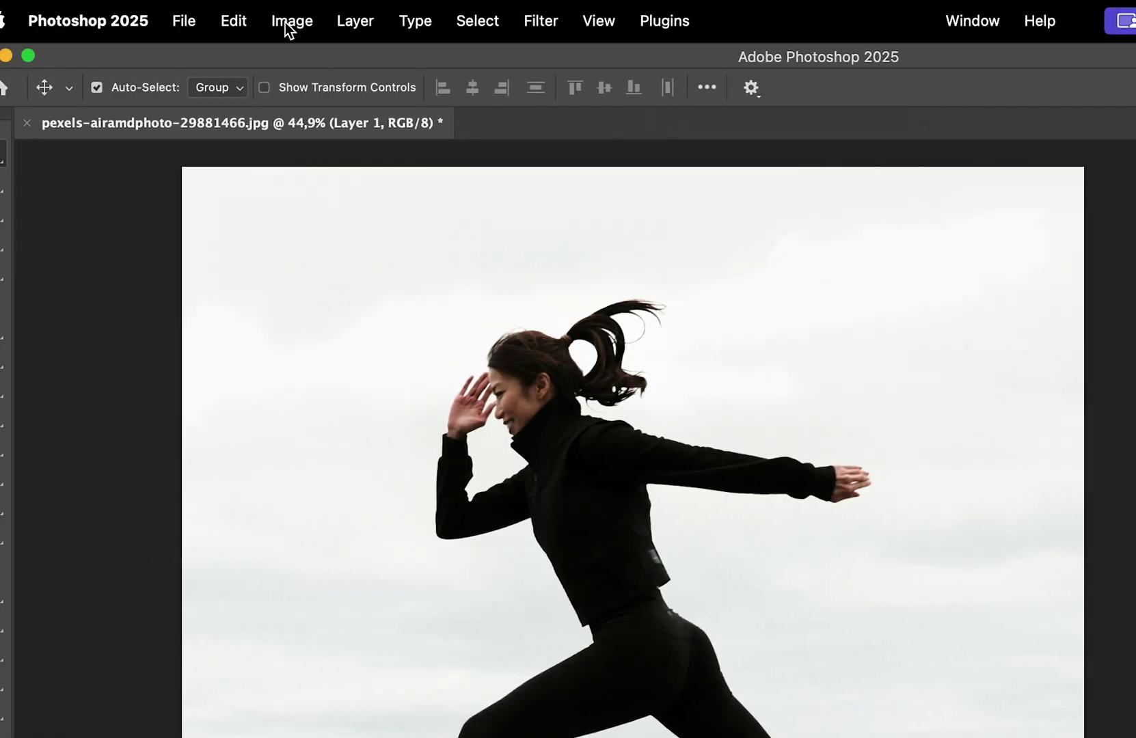
click(266, 20)
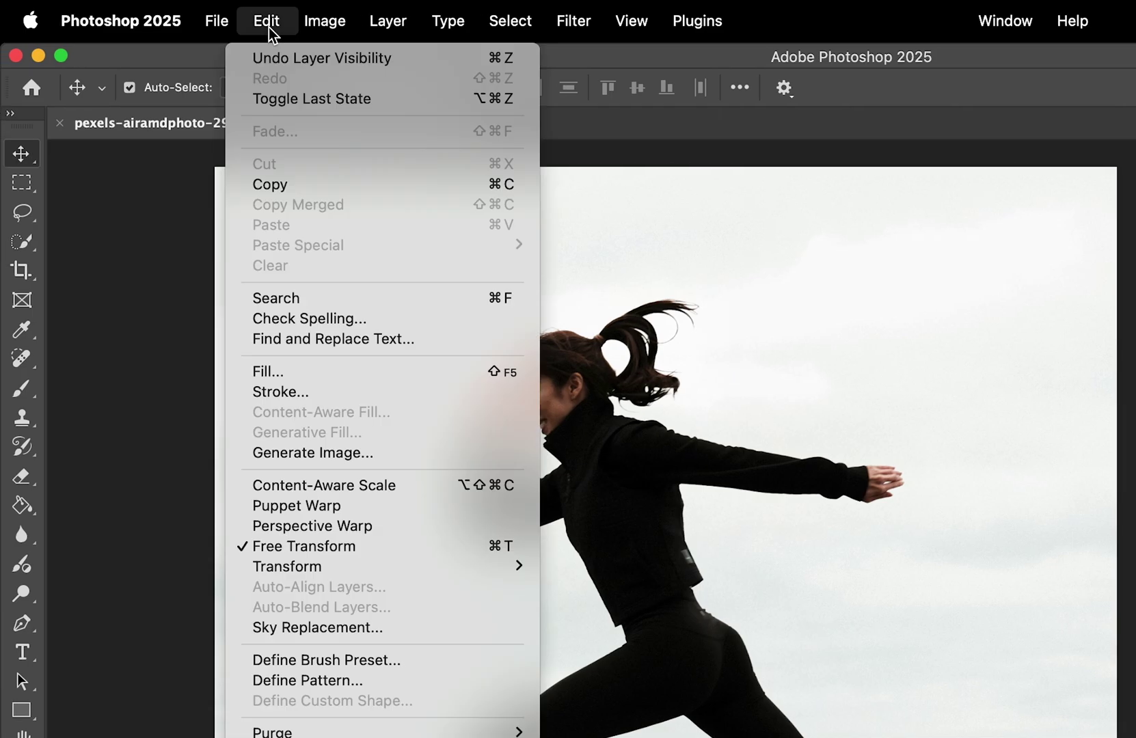
click(302, 506)
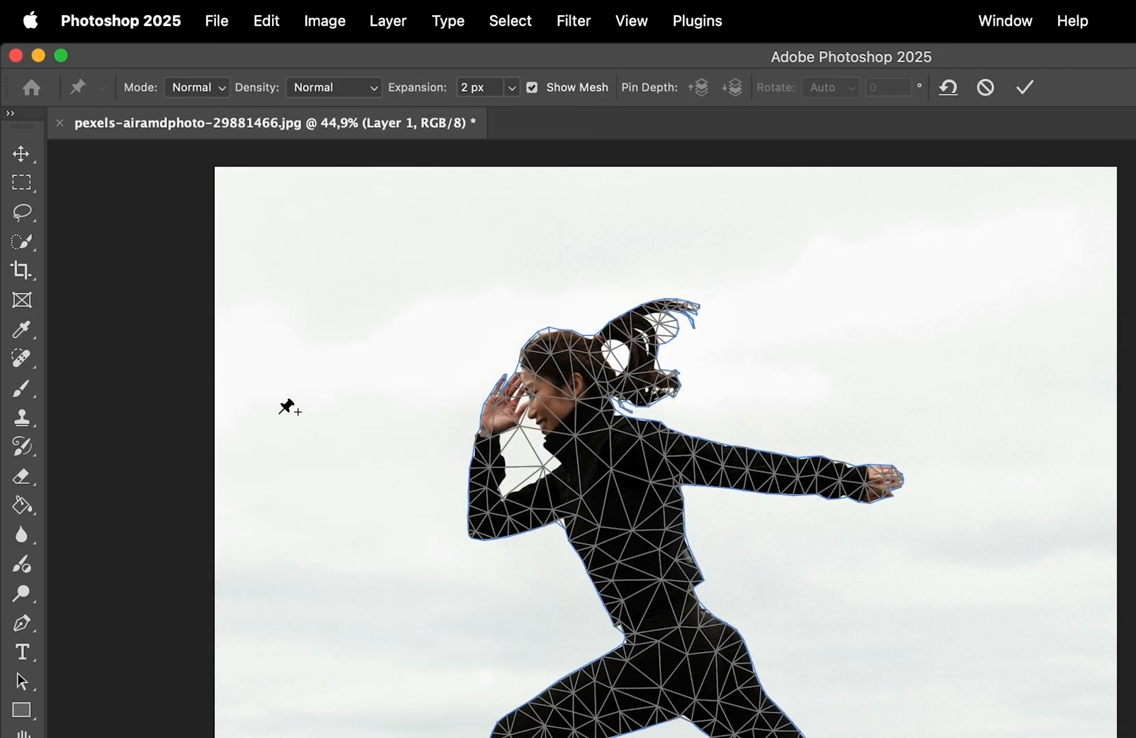
click(197, 88)
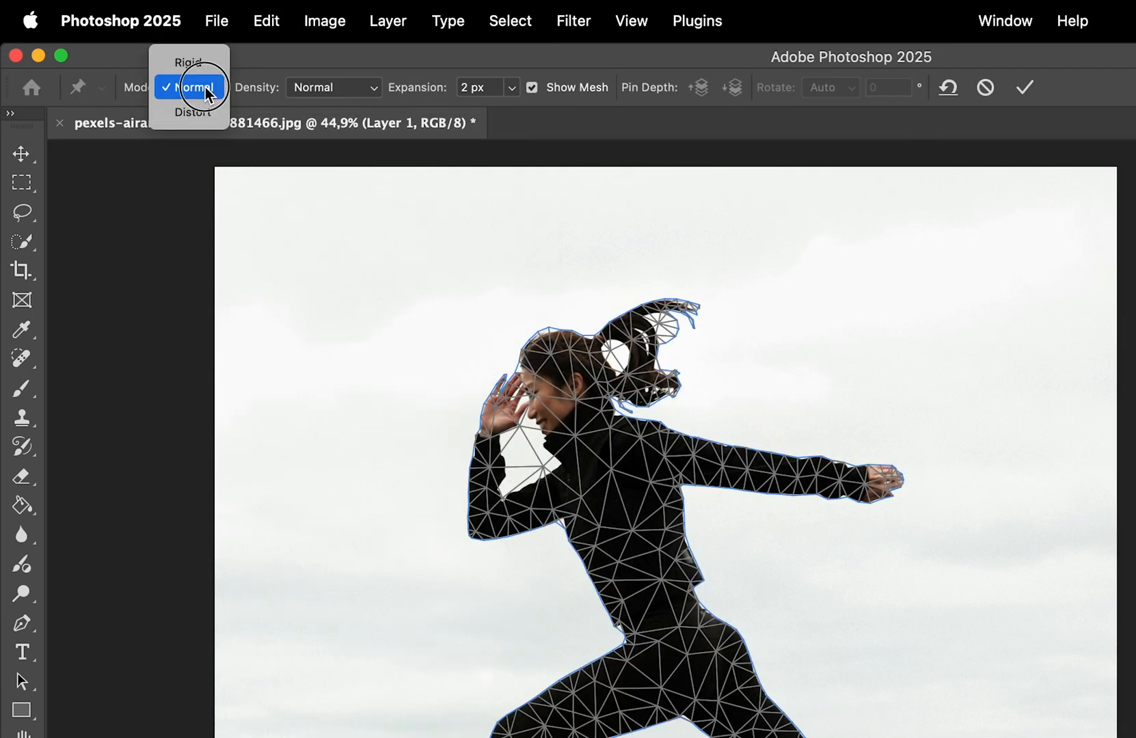
click(193, 87)
click(333, 87)
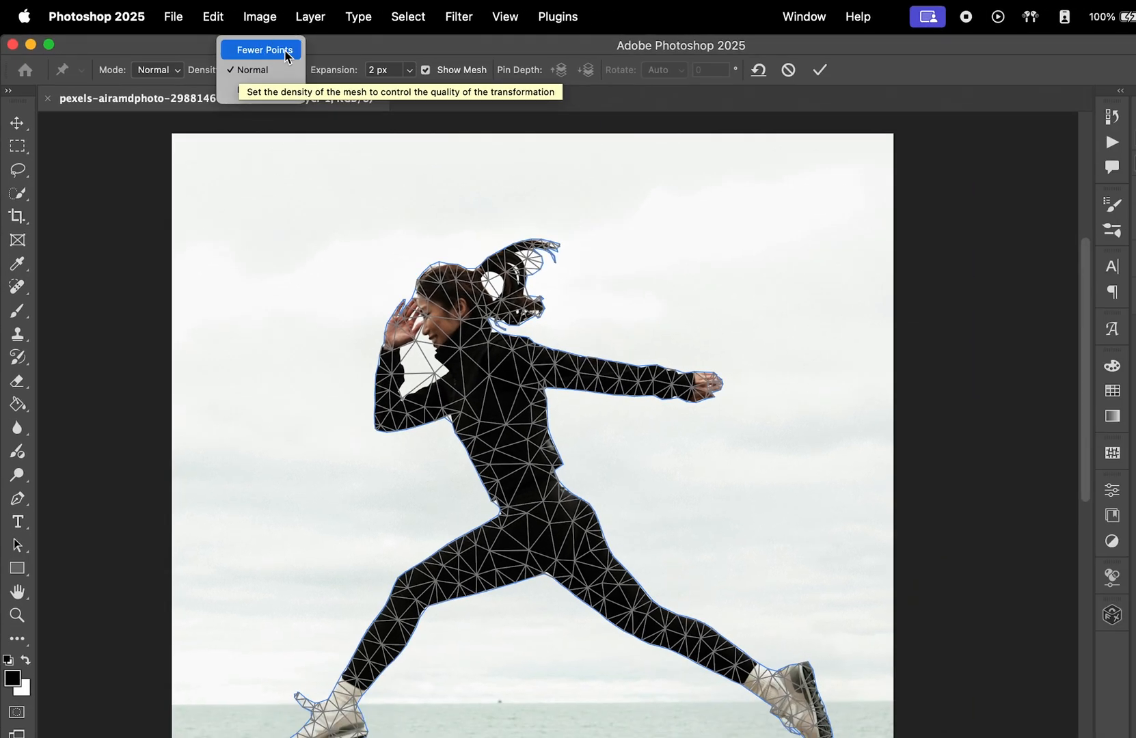
click(264, 50)
click(257, 86)
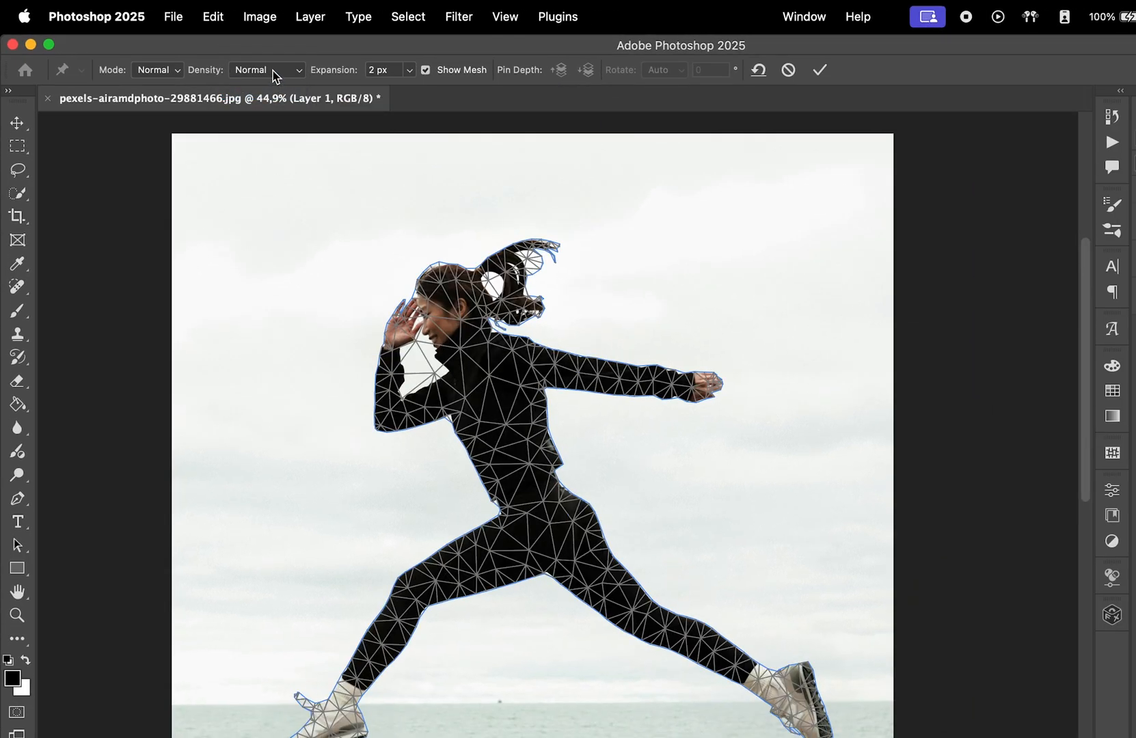
click(267, 93)
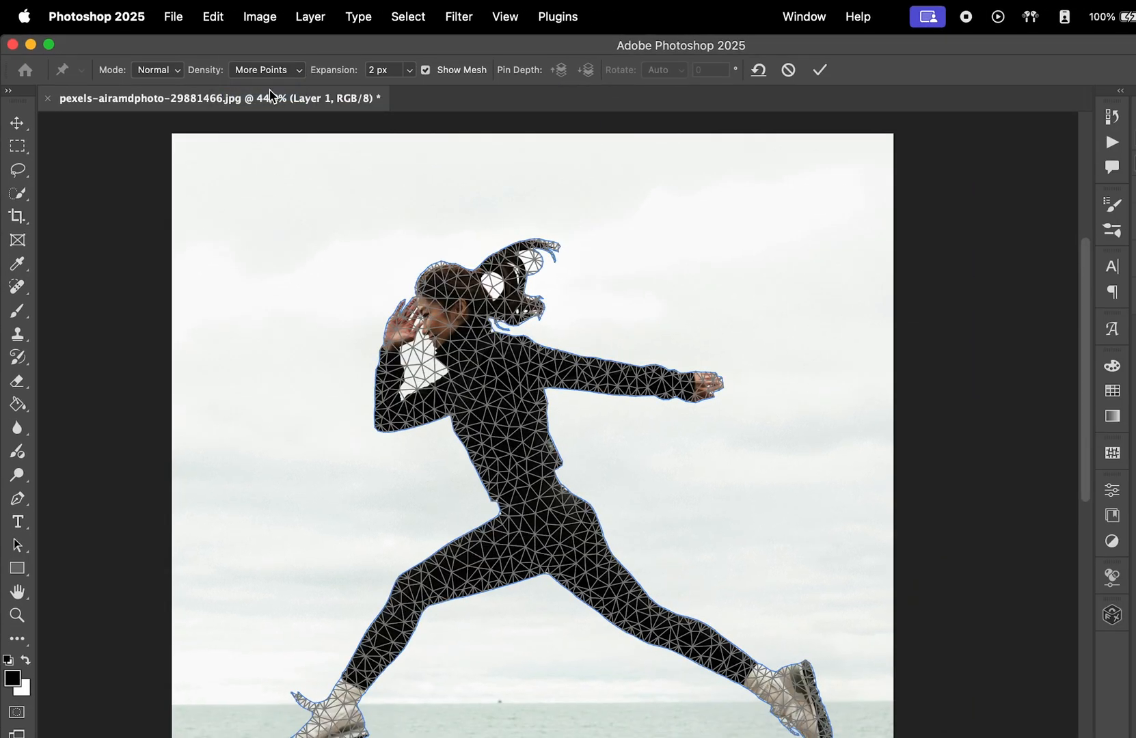
click(266, 70)
click(267, 85)
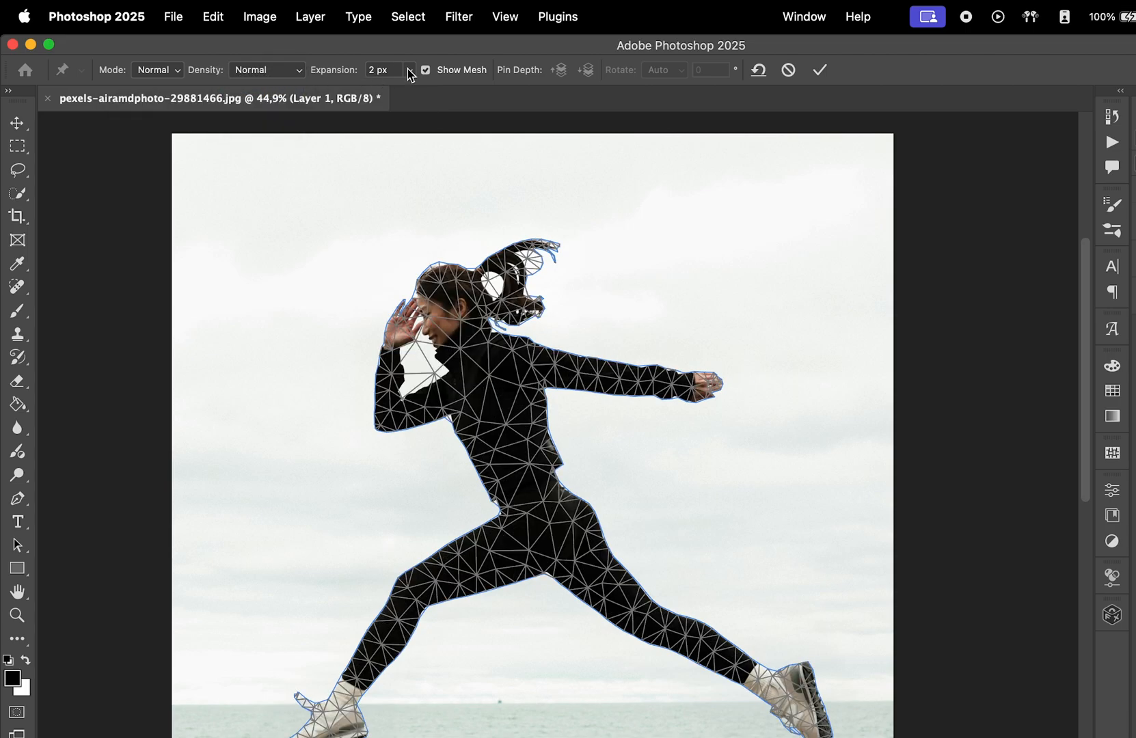
drag(409, 89, 424, 91)
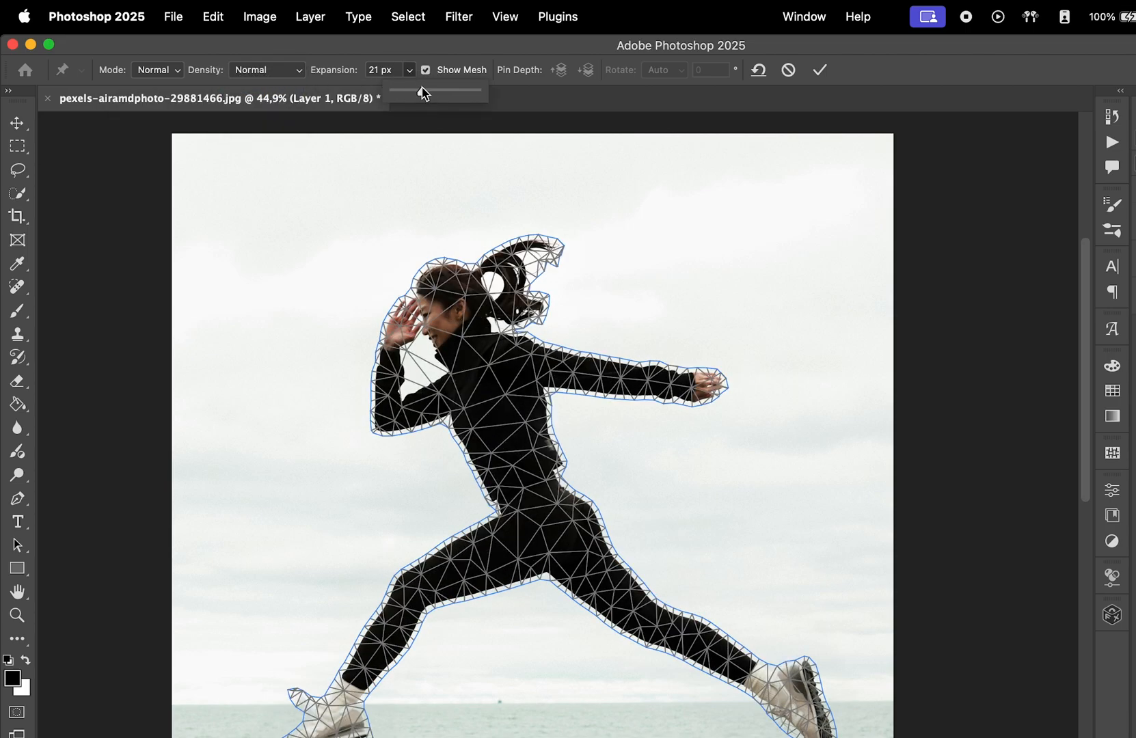
drag(424, 92, 409, 91)
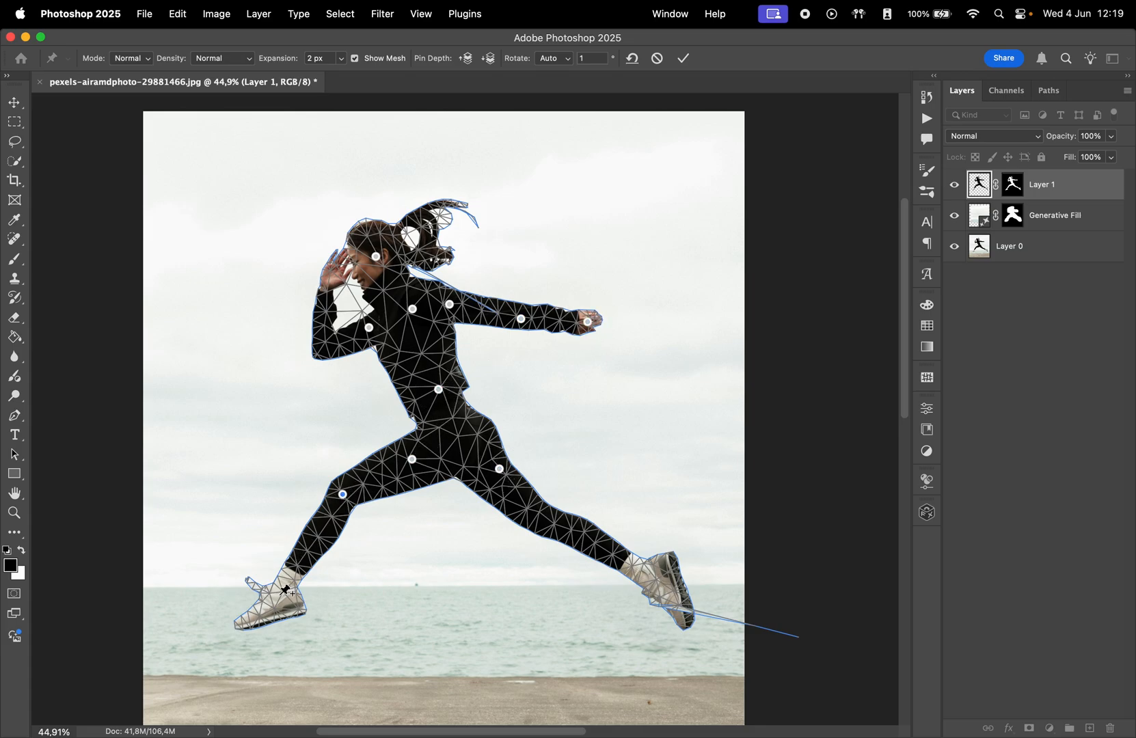
- Pin the lower right leg and rotate it downward around its pin
click(557, 521)
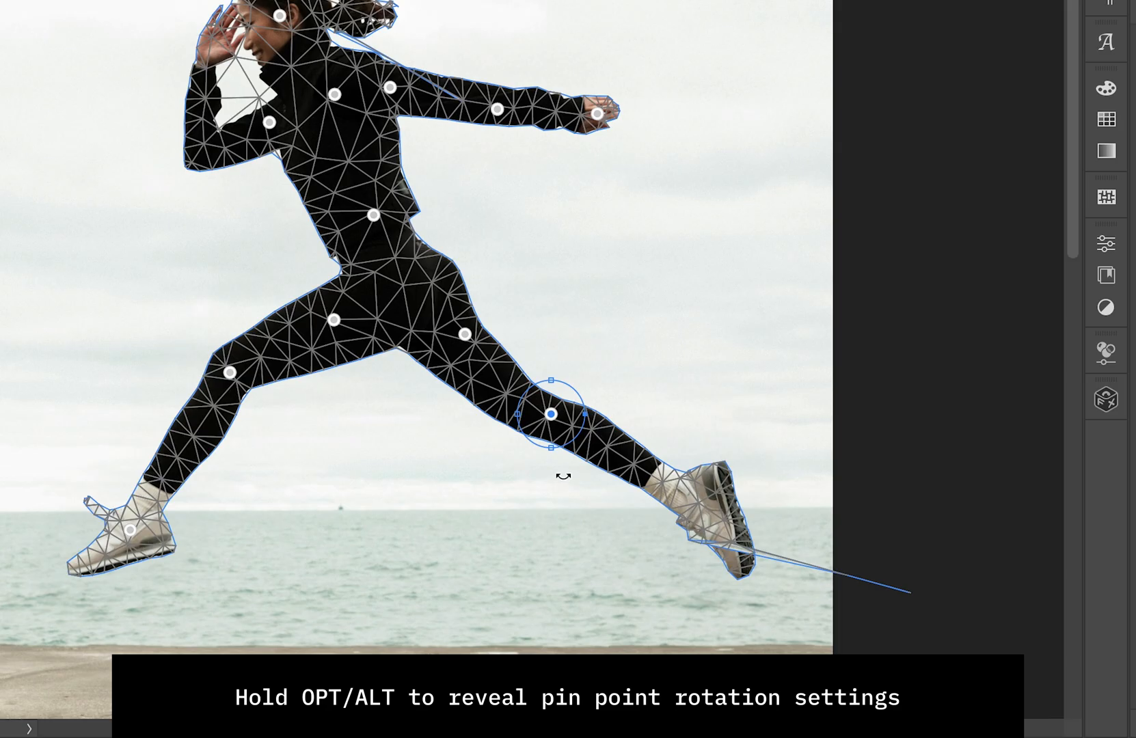
drag(563, 476, 556, 566)
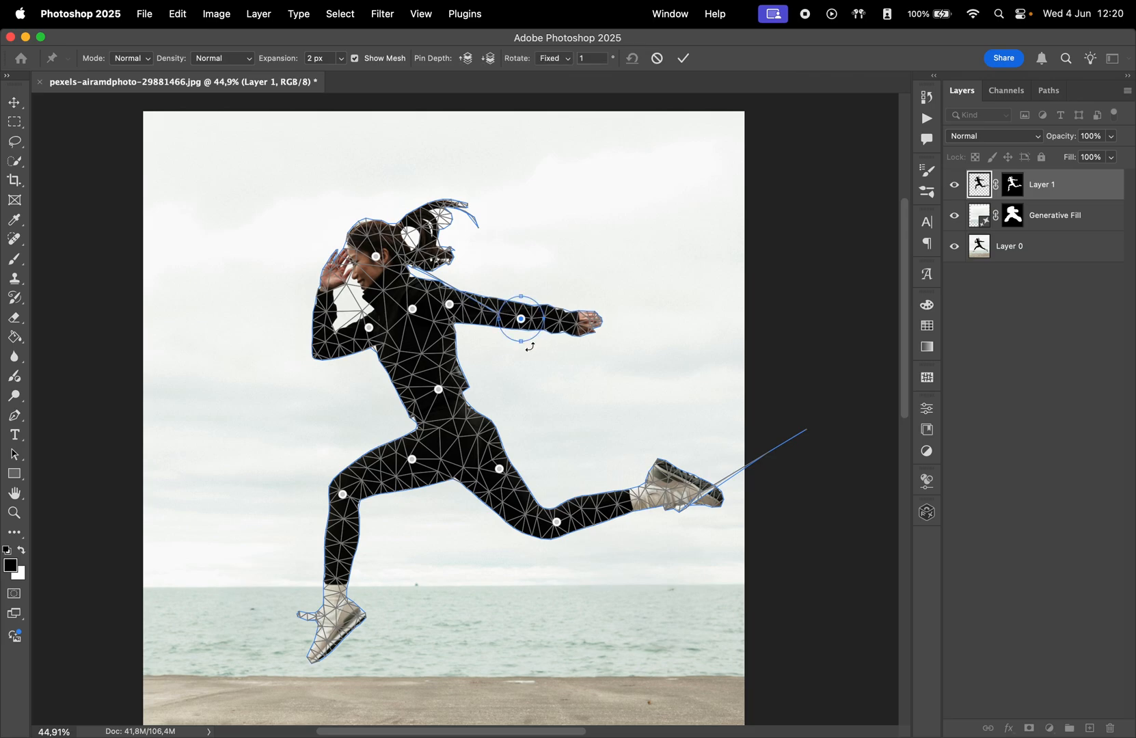
- Rotate the forearm around the elbow pin, try fewer and more mesh points, and settle on Normal density
mouse_move(533, 368)
mouse_down()
mouse_move(533, 354)
mouse_move(541, 390)
mouse_up()
click(222, 59)
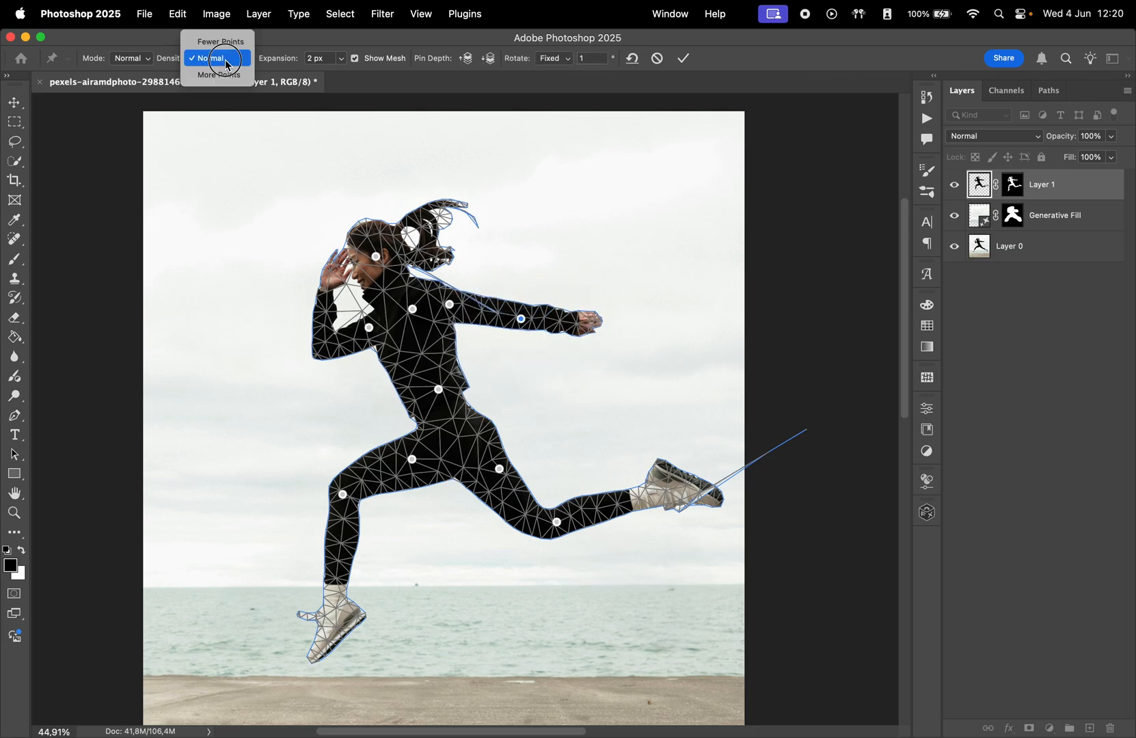
click(221, 42)
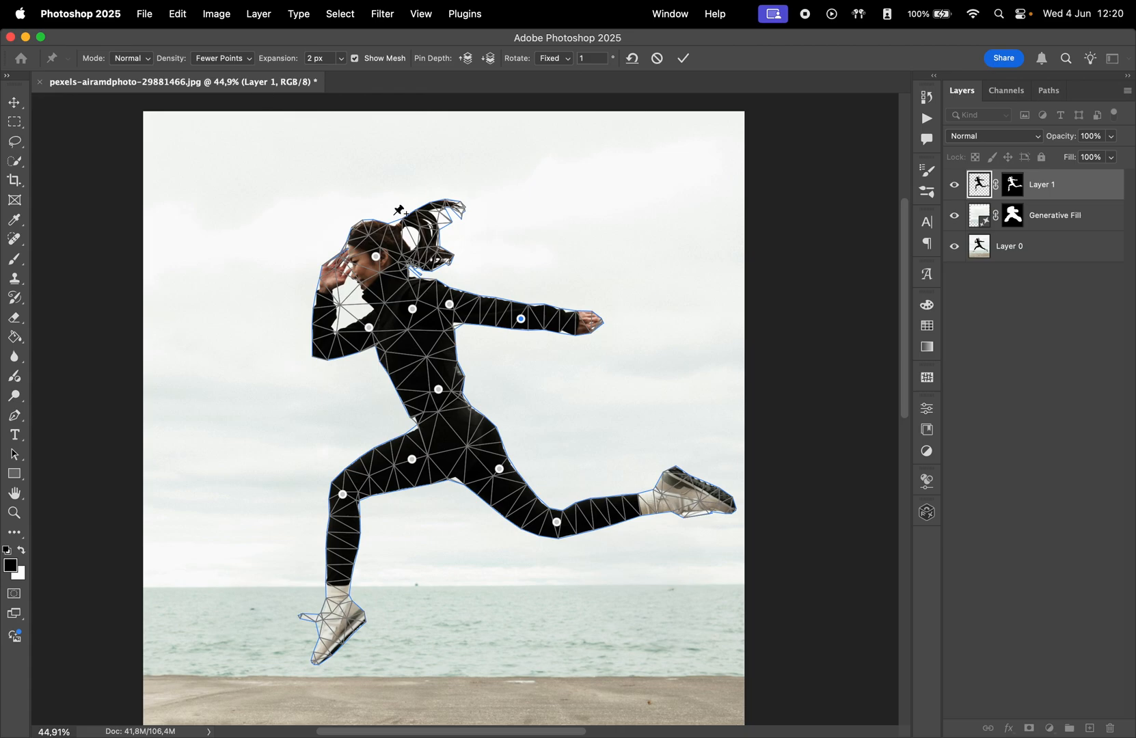
click(229, 58)
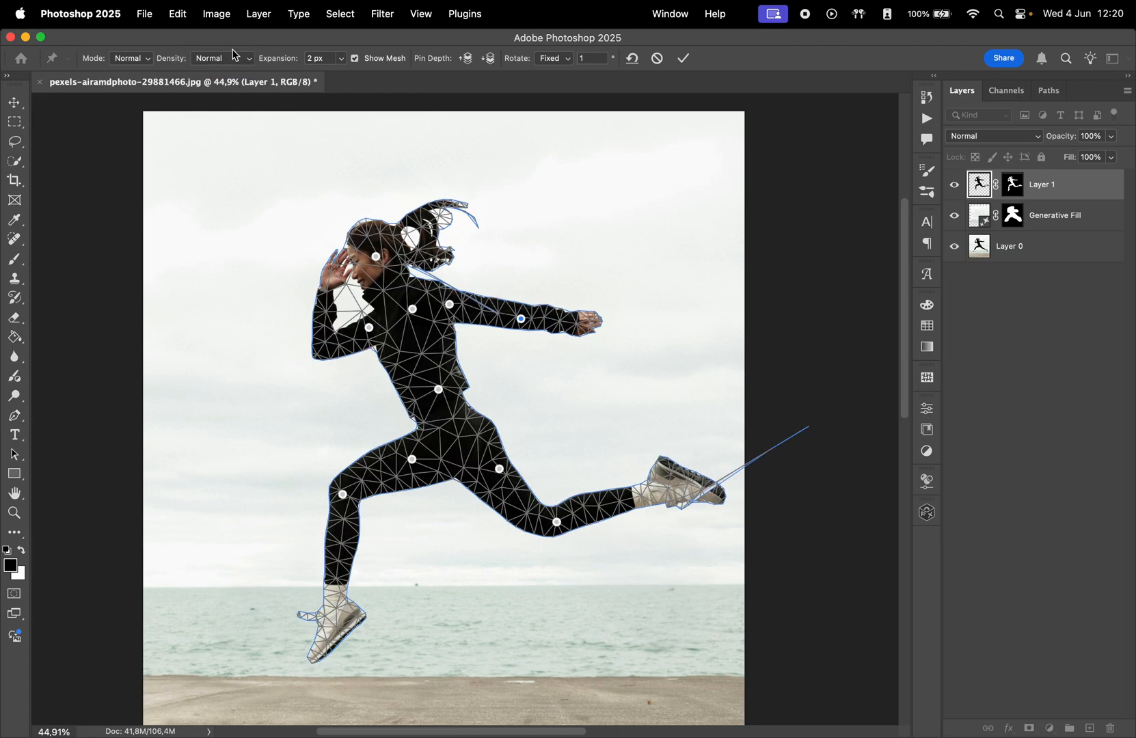
click(233, 58)
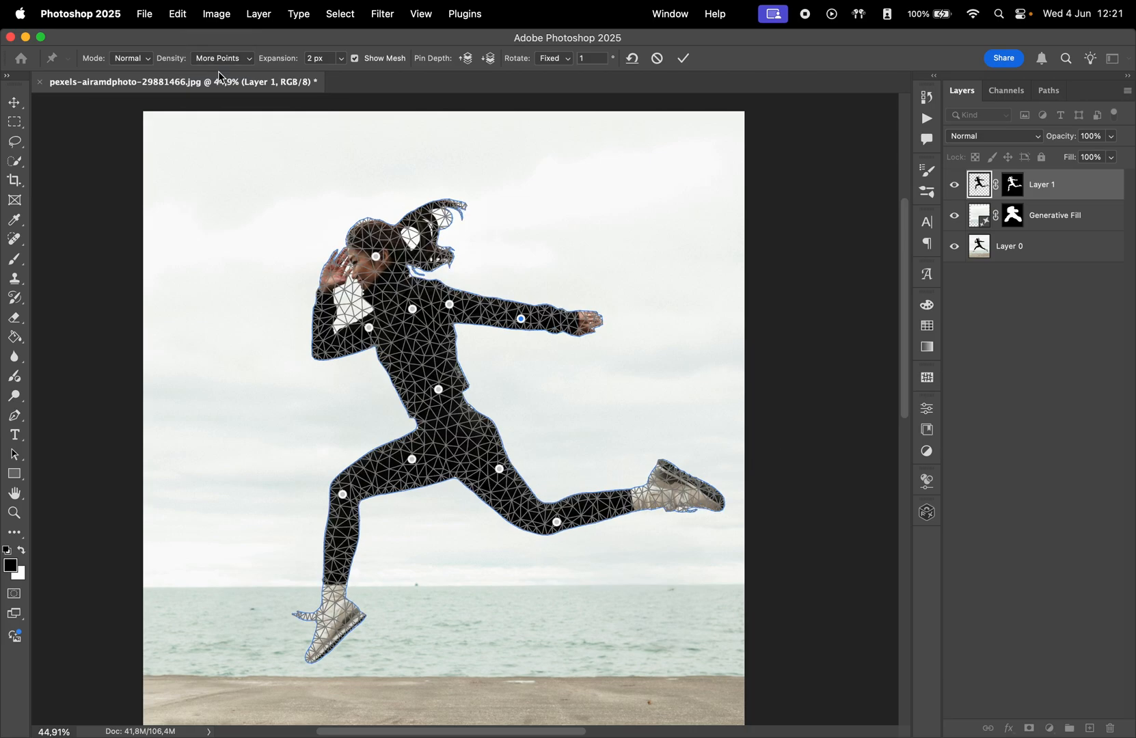
click(222, 58)
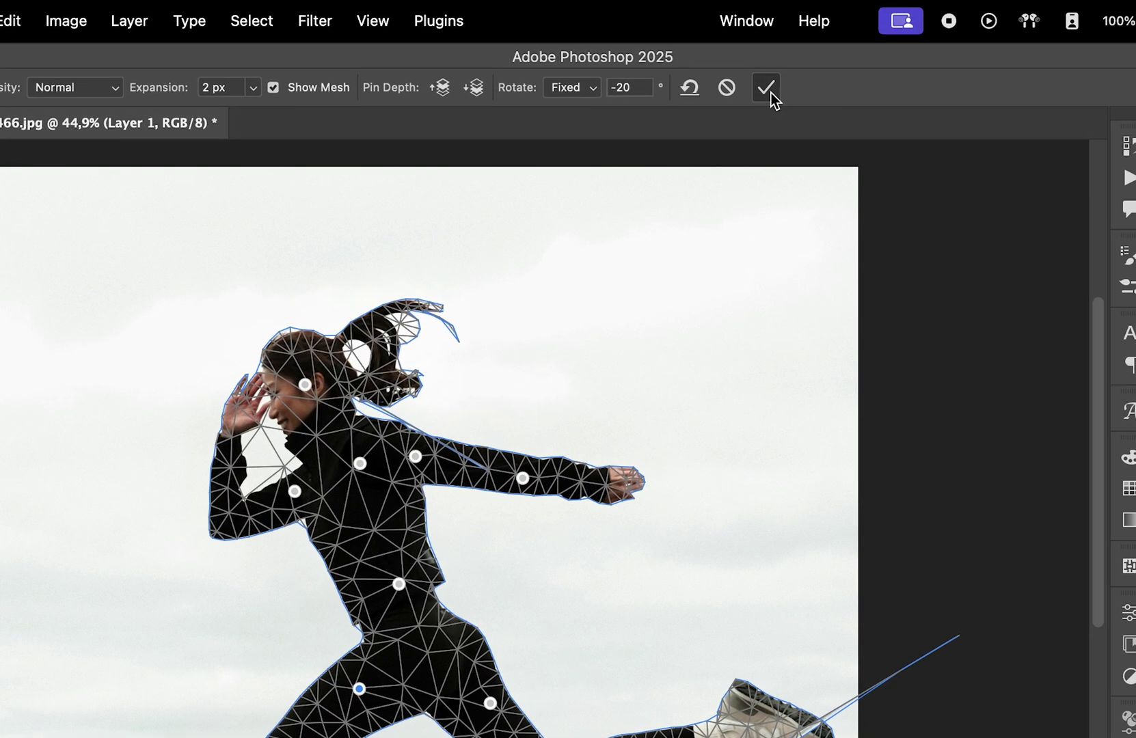
click(769, 88)
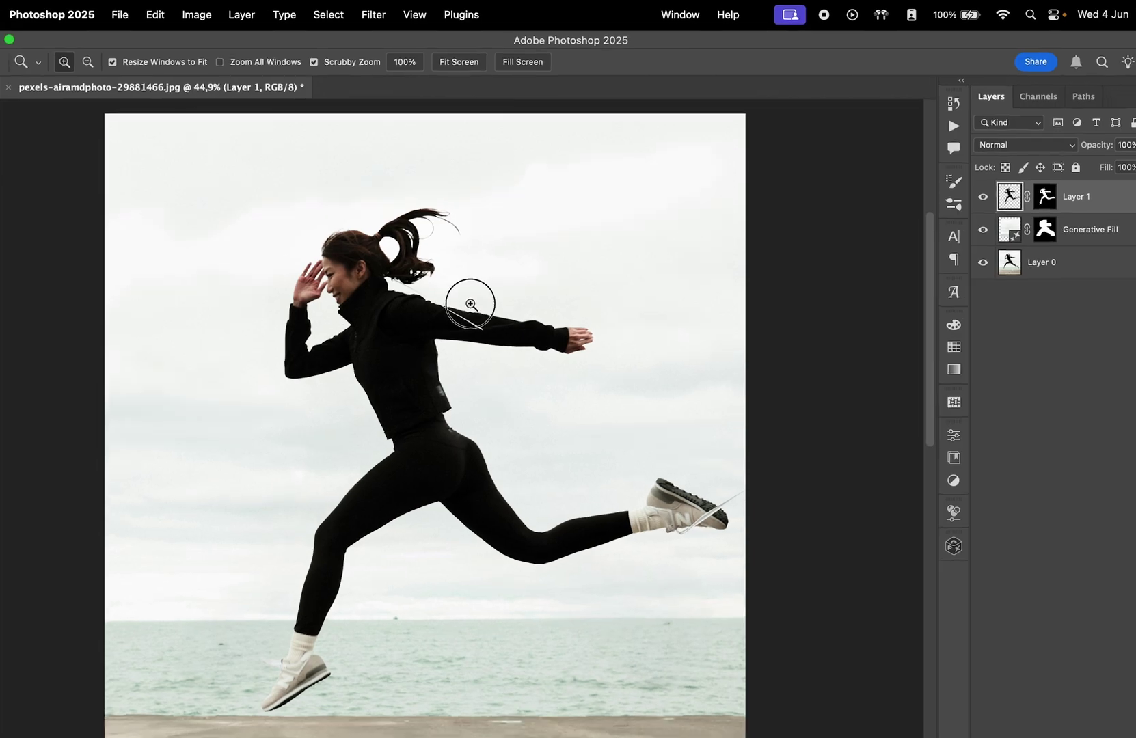
mouse_move(471, 305)
mouse_down()
mouse_move(586, 284)
mouse_move(486, 432)
mouse_move(444, 417)
mouse_move(339, 433)
mouse_move(399, 266)
mouse_up()
scroll(485, 432, down, 5)
scroll(444, 418, down, 3)
drag(444, 489, 532, 462)
drag(497, 417, 533, 408)
key(v)
key(ctrl+0)
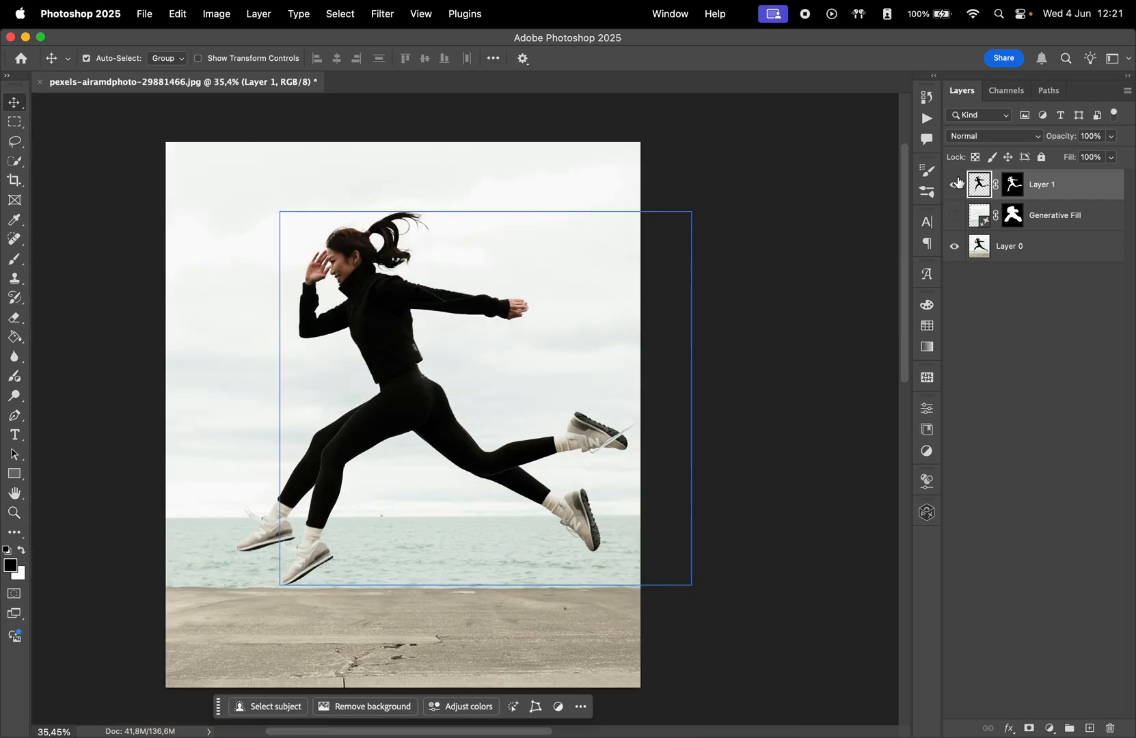
click(954, 184)
click(953, 216)
click(1047, 215)
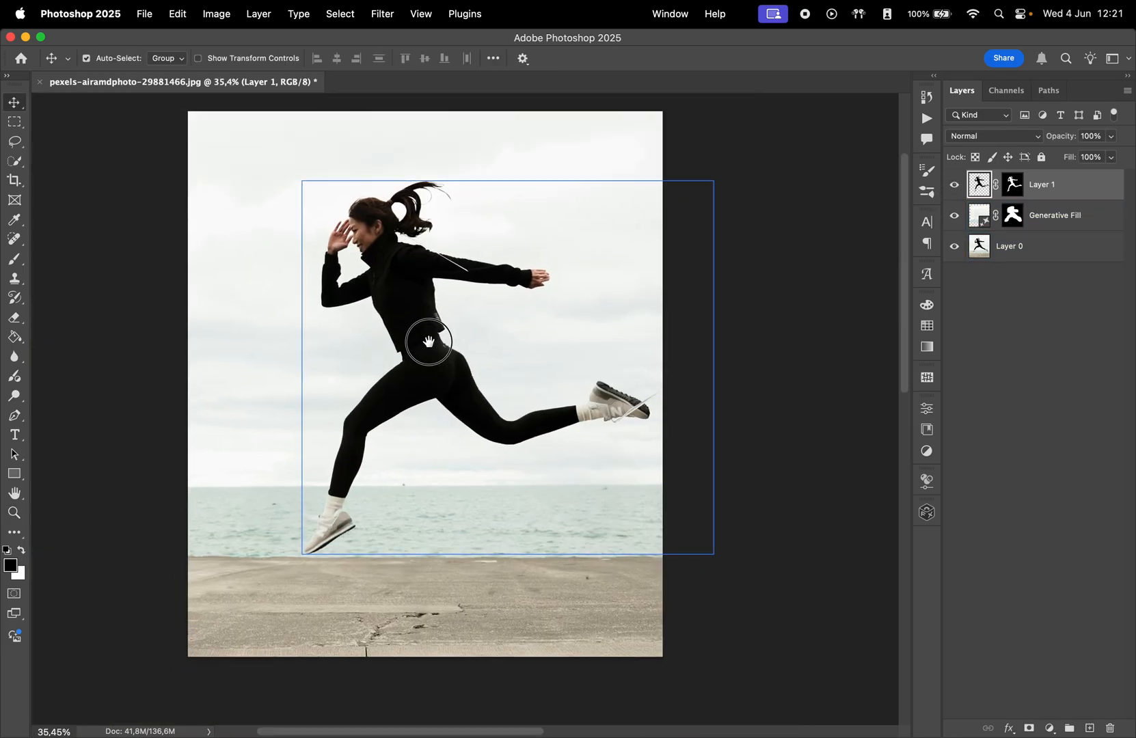
drag(354, 373, 375, 343)
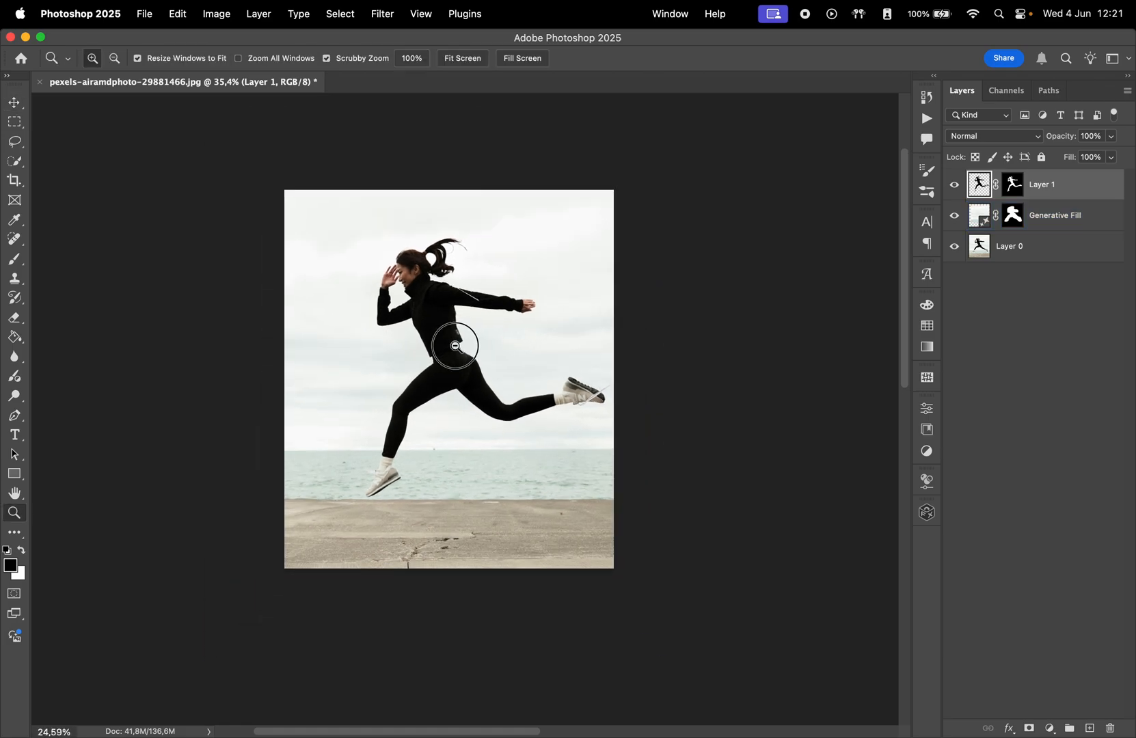
scroll(479, 347, up, 3)
drag(479, 346, 497, 349)
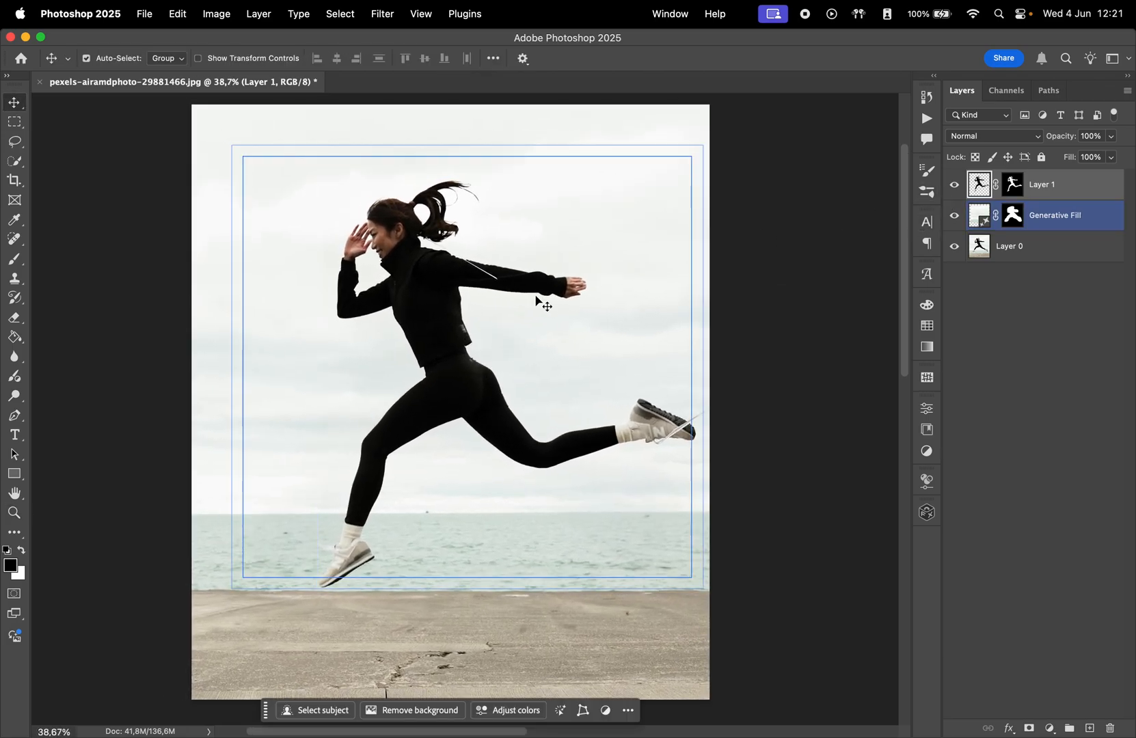